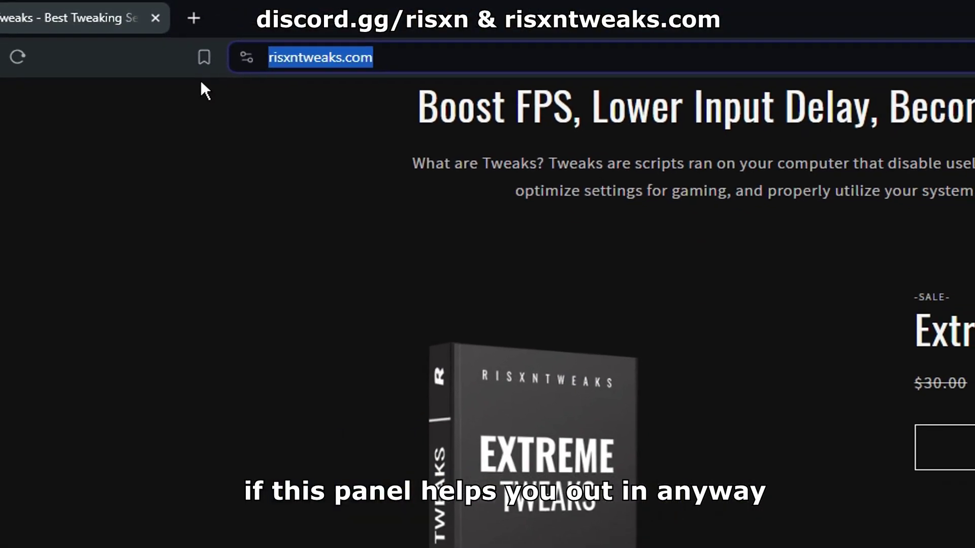
{"action": "scroll", "coordinate": [575, 375], "scroll_direction": "down", "scroll_amount": 5}
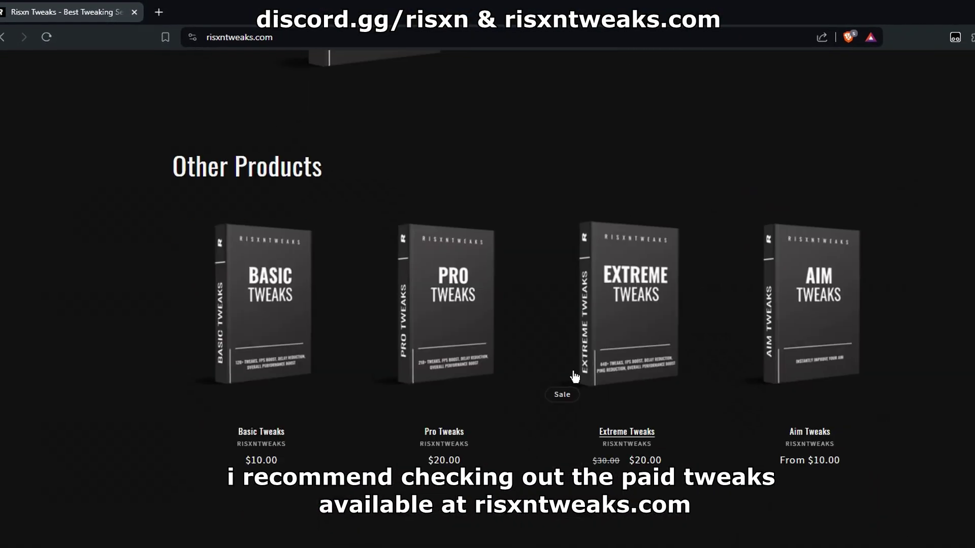
{"action": "scroll", "coordinate": [575, 375], "scroll_direction": "down", "scroll_amount": 3}
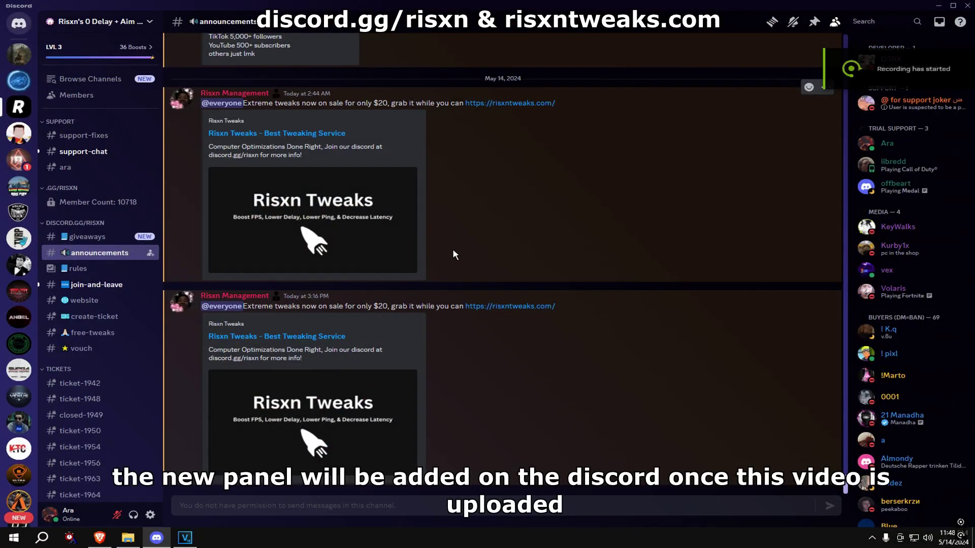
Step: Check the panel's VirusTotal report in the Discord free-tweaks channel, then open the downloads folder
{"action": "left_click", "coordinate": [79, 334]}
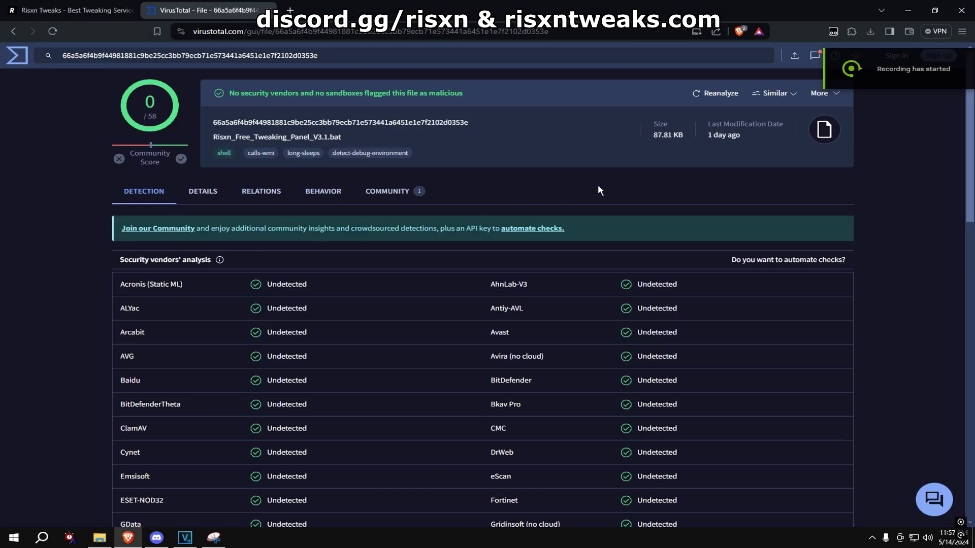
{"action": "scroll", "coordinate": [419, 326], "scroll_direction": "down", "scroll_amount": 2}
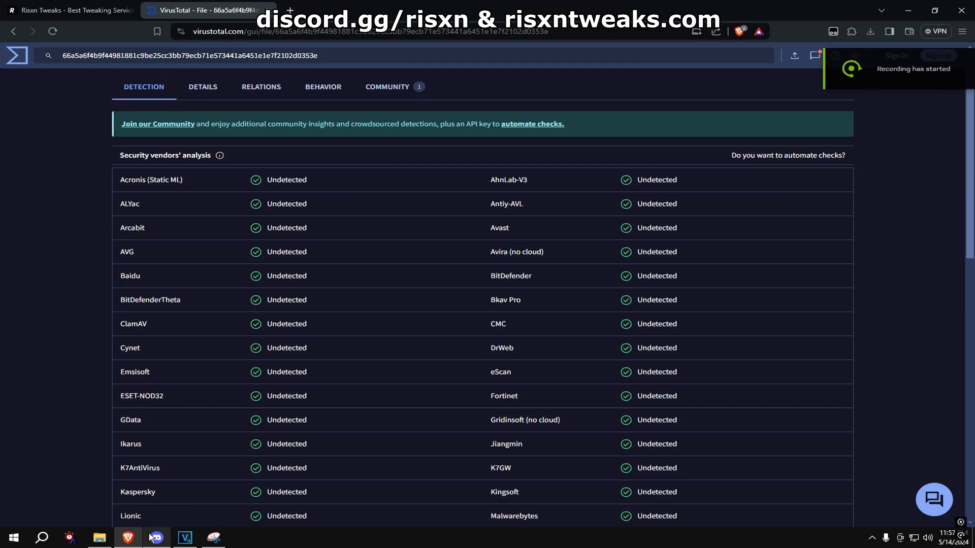
{"action": "left_click", "coordinate": [100, 538]}
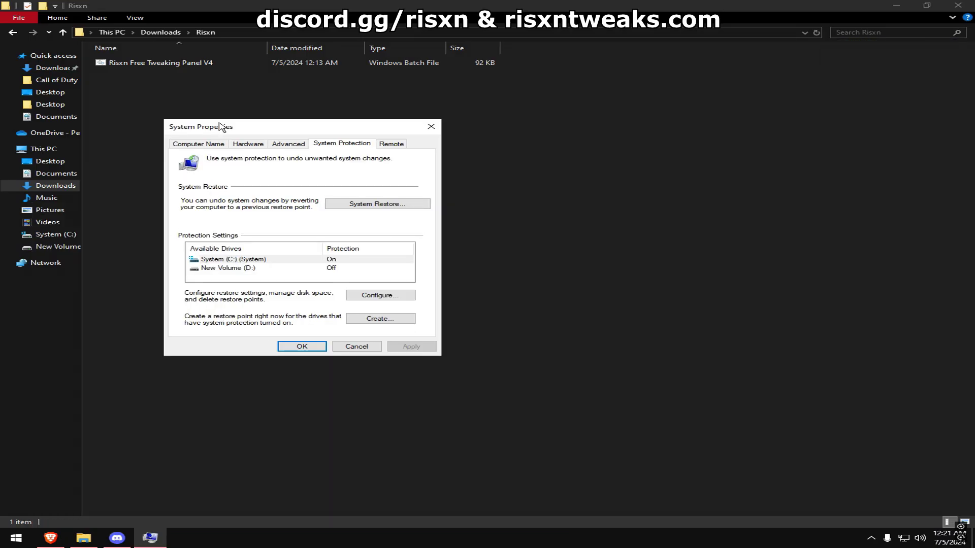
Step: Create a restore point named 'risxn tweaks' for the System (C:) drive
{"action": "left_click_drag", "start_coordinate": [221, 128], "coordinate": [316, 97]}
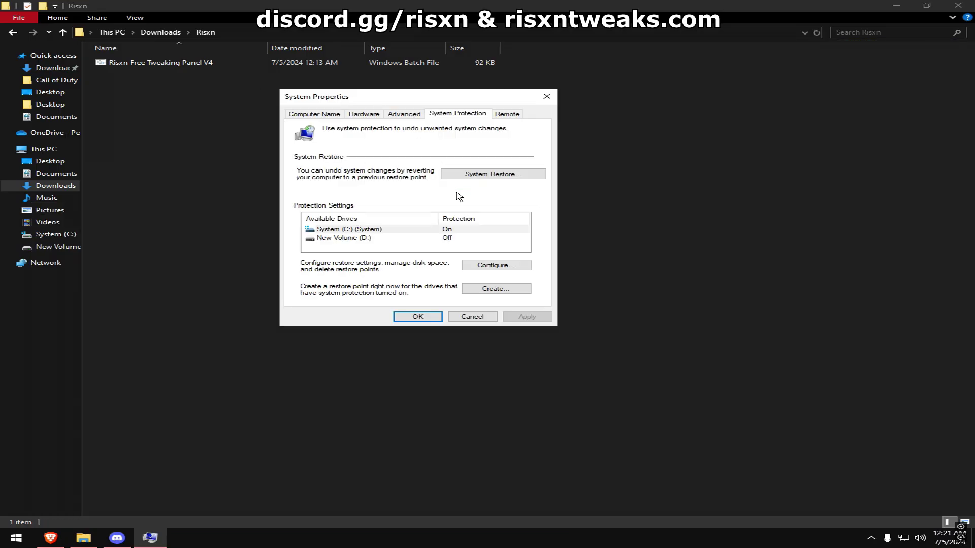
{"action": "left_click", "coordinate": [362, 229]}
{"action": "left_click", "coordinate": [494, 289]}
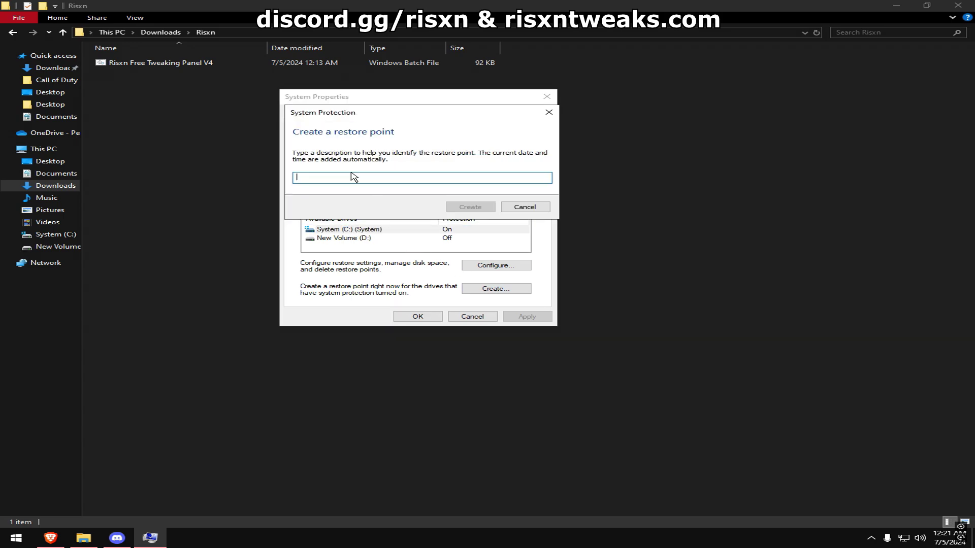
{"action": "type", "text": "risxn tweaks"}
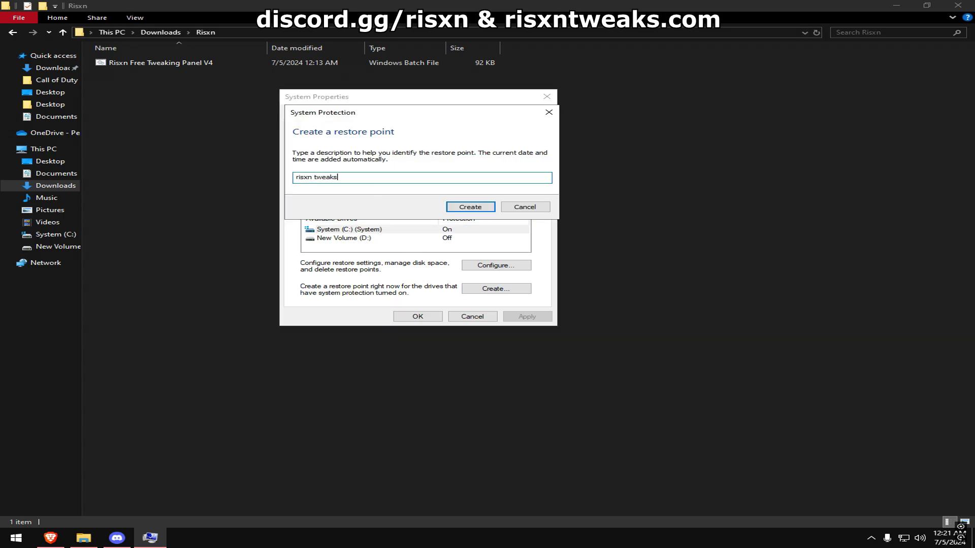
{"action": "left_click", "coordinate": [470, 206]}
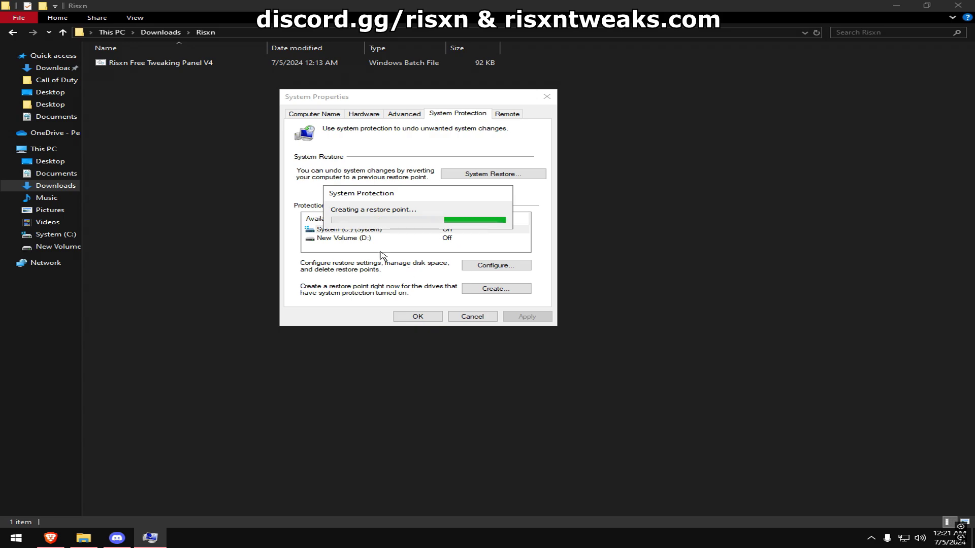
{"action": "left_click", "coordinate": [499, 221]}
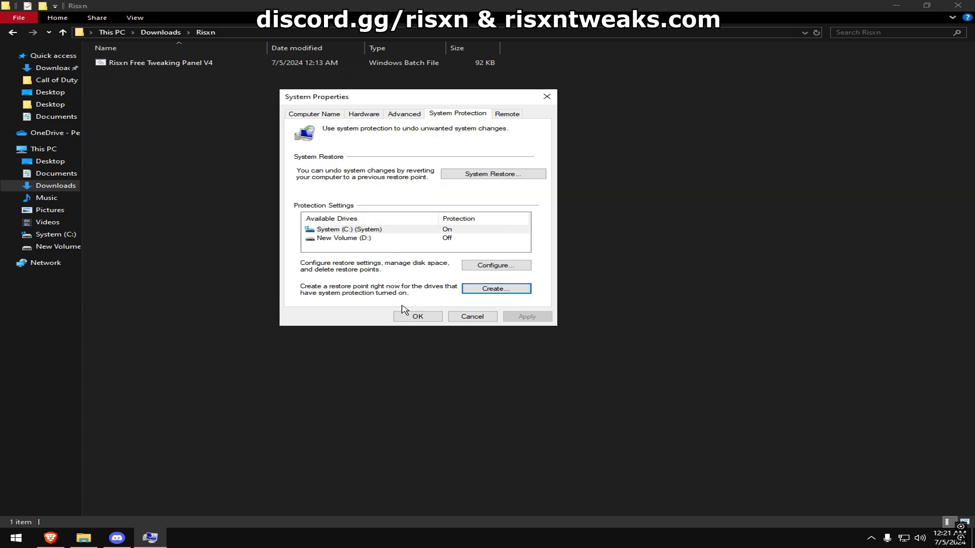
Step: Close System Properties and run the panel batch file as administrator
{"action": "left_click", "coordinate": [418, 317]}
{"action": "right_click", "coordinate": [169, 63]}
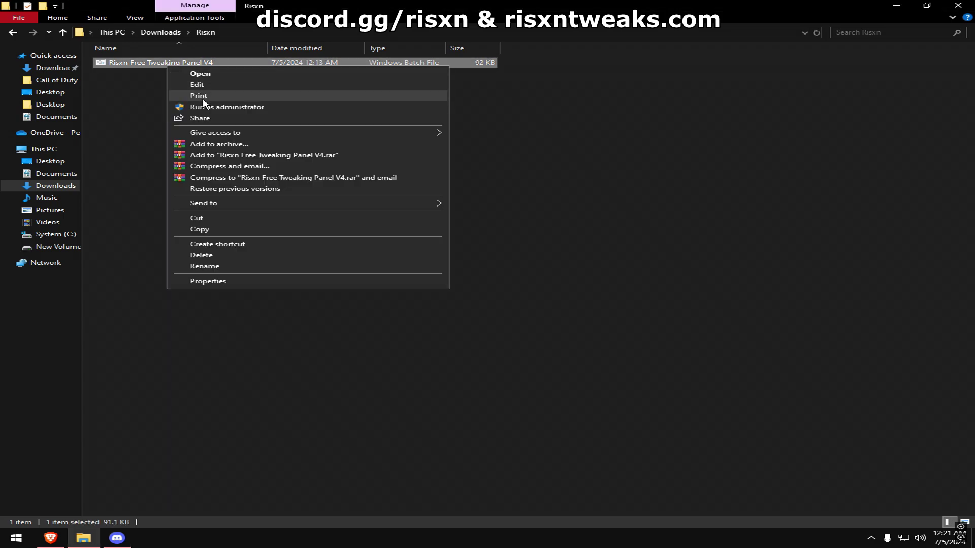
{"action": "left_click", "coordinate": [229, 103]}
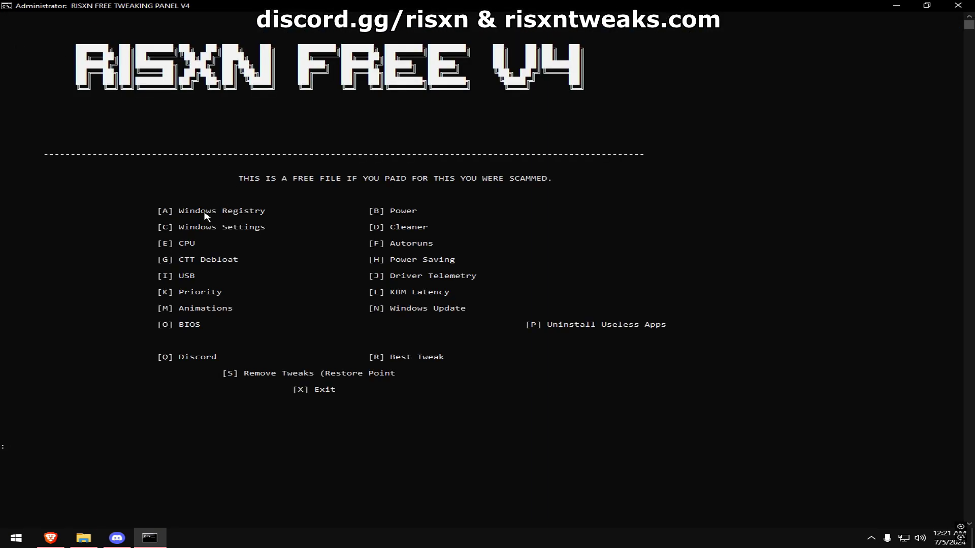
{"action": "type", "text": "A"}
Step: Run the registry (A) and power (B) tweaks, activating an Ultimate Performance plan
{"action": "key", "text": "Return"}
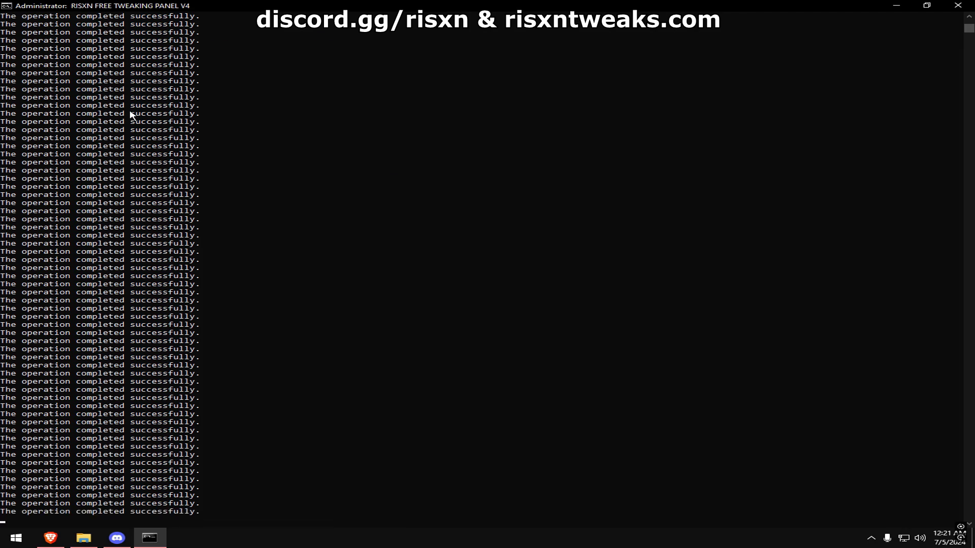
{"action": "key", "text": "Return"}
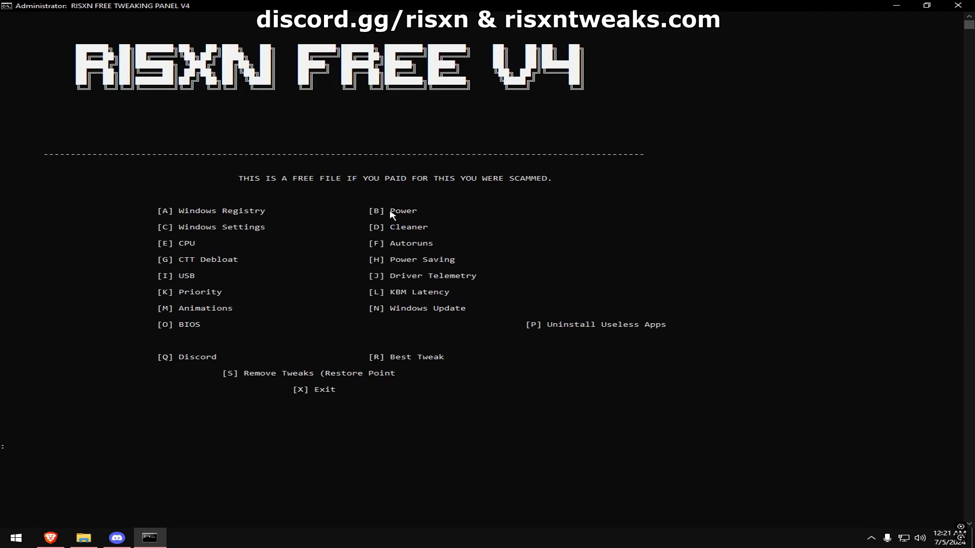
{"action": "type", "text": "B"}
{"action": "key", "text": "Return"}
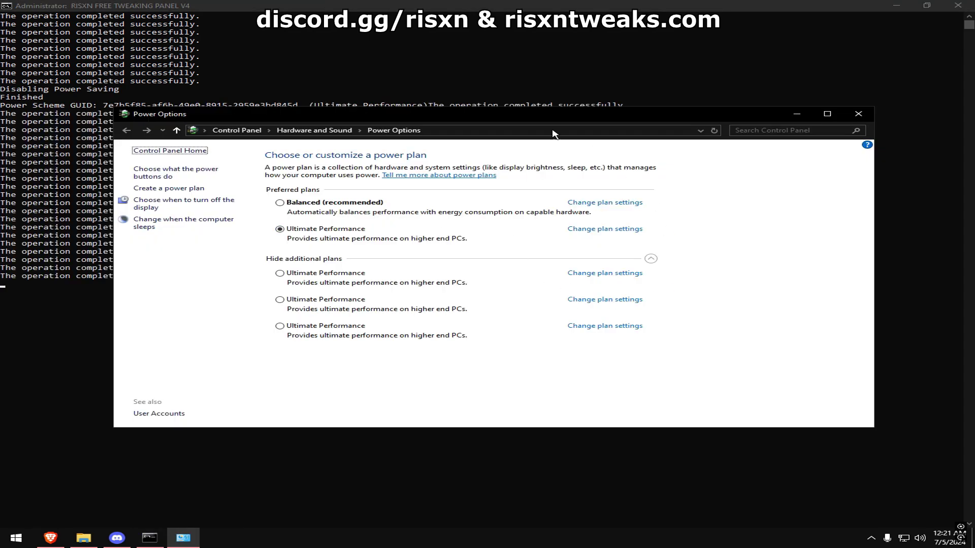
{"action": "left_click", "coordinate": [280, 325]}
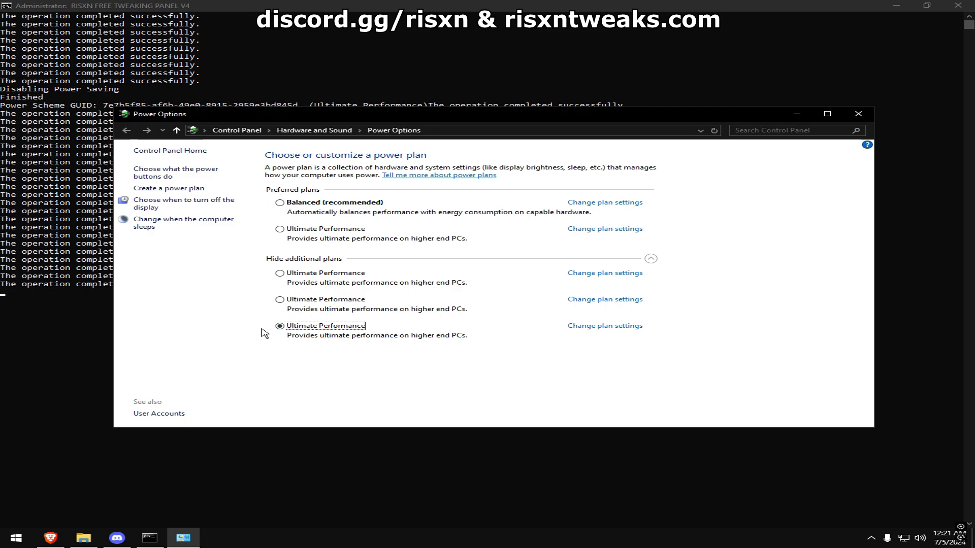
{"action": "left_click", "coordinate": [652, 259]}
{"action": "left_click", "coordinate": [279, 229]}
Step: Close Power Options, then run the next tweak option and the Cleaner tweaks
{"action": "left_click", "coordinate": [859, 113]}
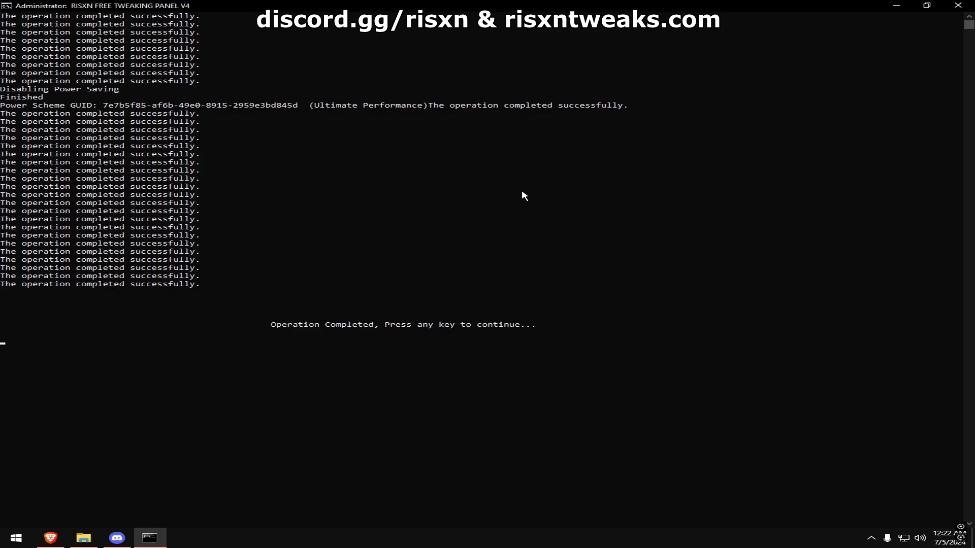
{"action": "key", "text": "Return"}
{"action": "type", "text": "7"}
{"action": "key", "text": "Return"}
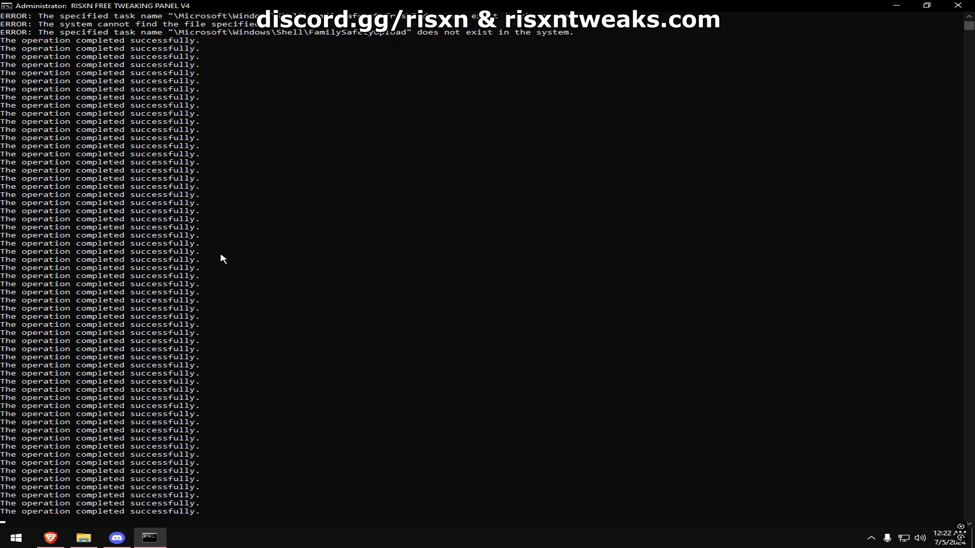
{"action": "key", "text": "Return"}
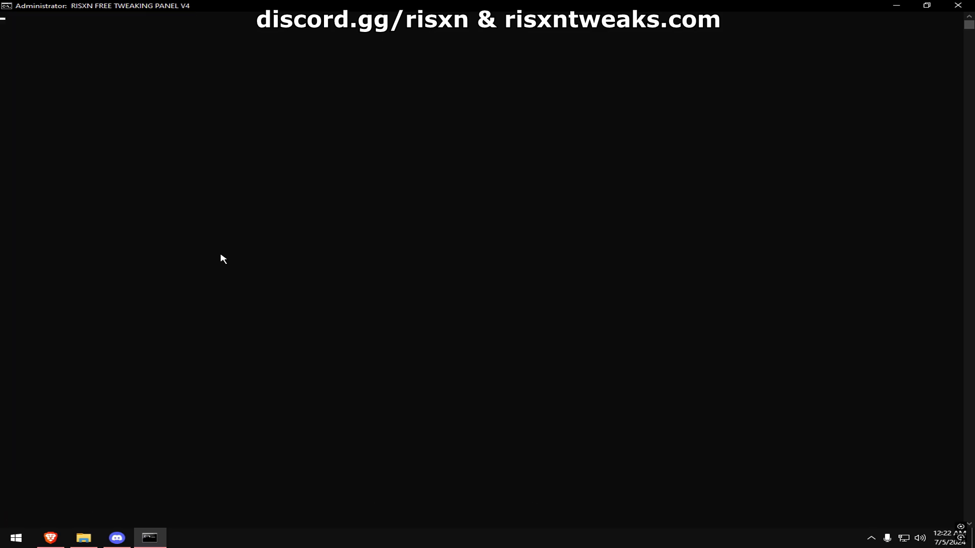
{"action": "type", "text": "C"}
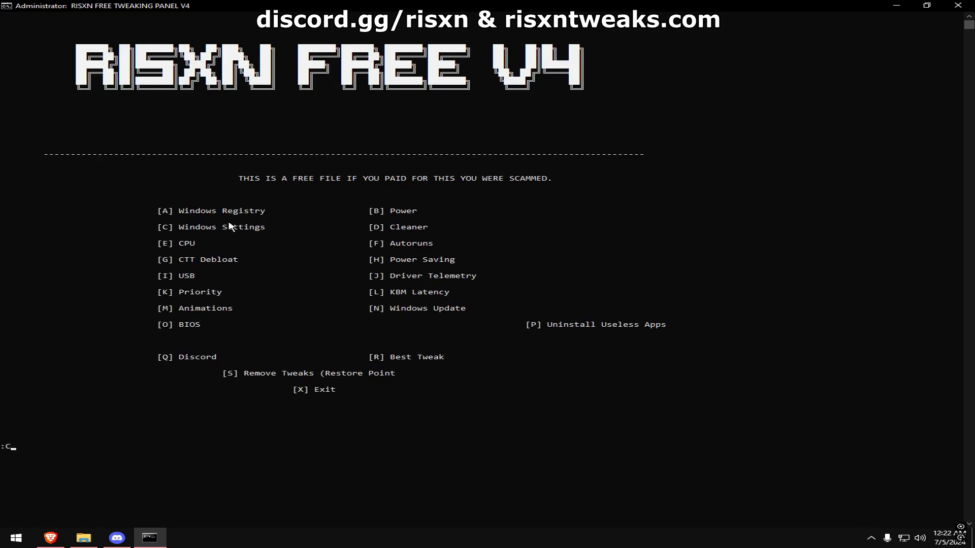
{"action": "key", "text": "Return"}
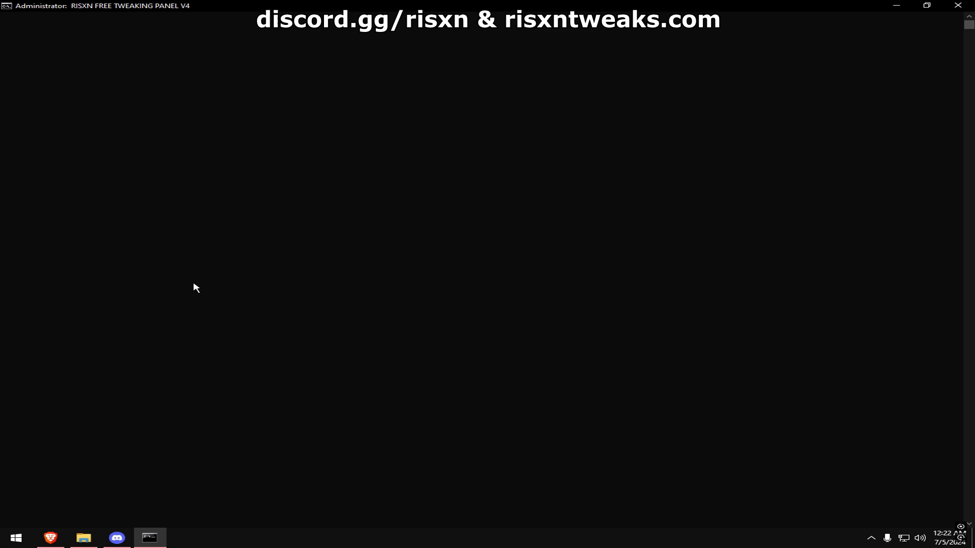
{"action": "key", "text": "Return"}
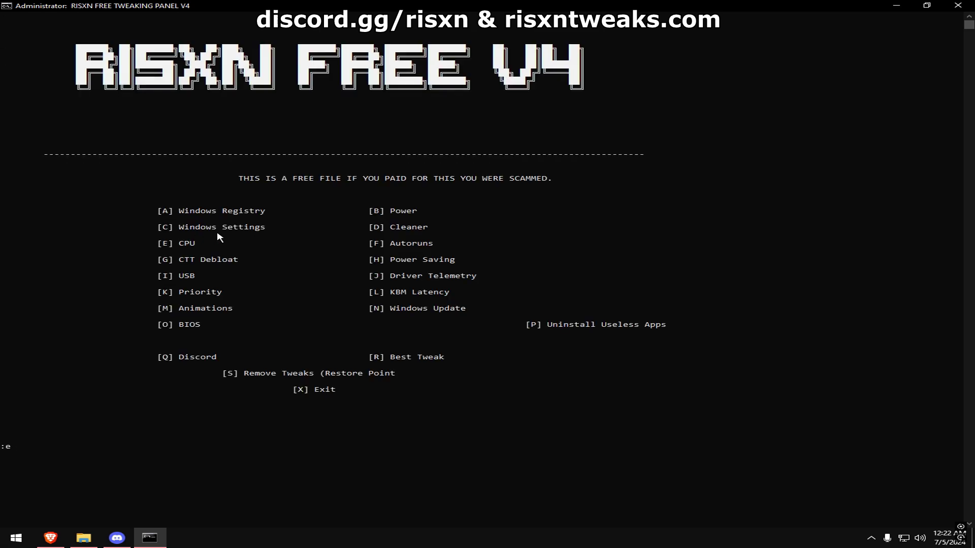
Step: Run the CPU tweaks, then review the logon startup entries in Autoruns and close it
{"action": "key", "text": "e"}
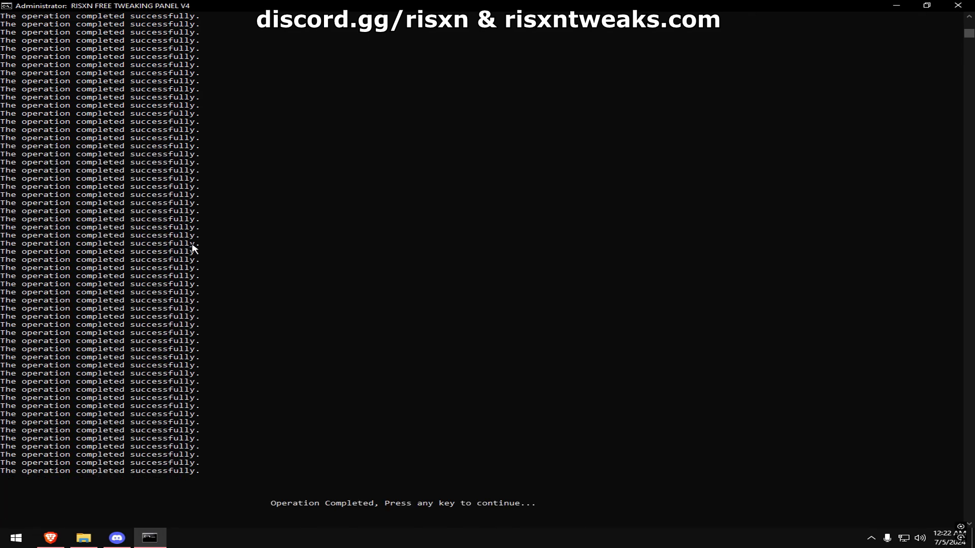
{"action": "key", "text": "Return"}
{"action": "key", "text": "Return"}
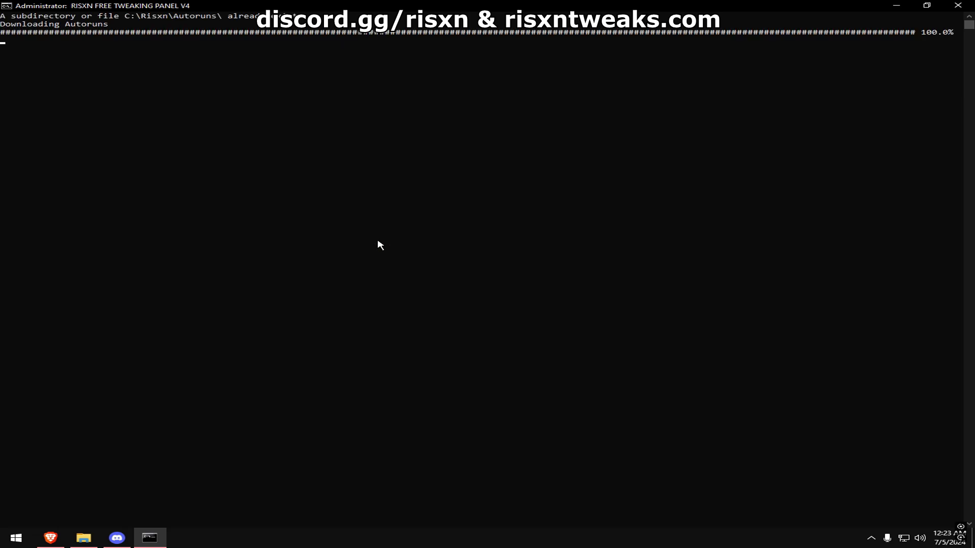
{"action": "left_click", "coordinate": [218, 141]}
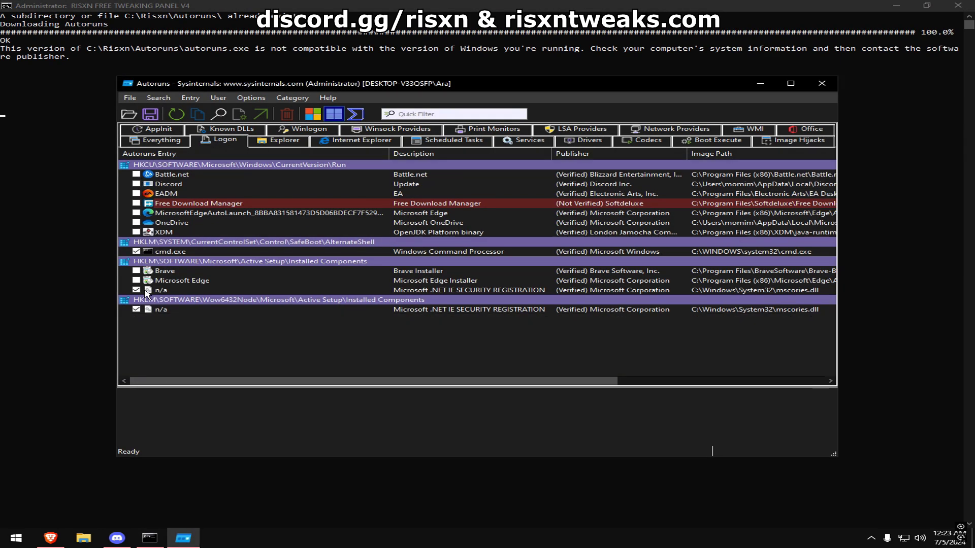
{"action": "left_click", "coordinate": [169, 252]}
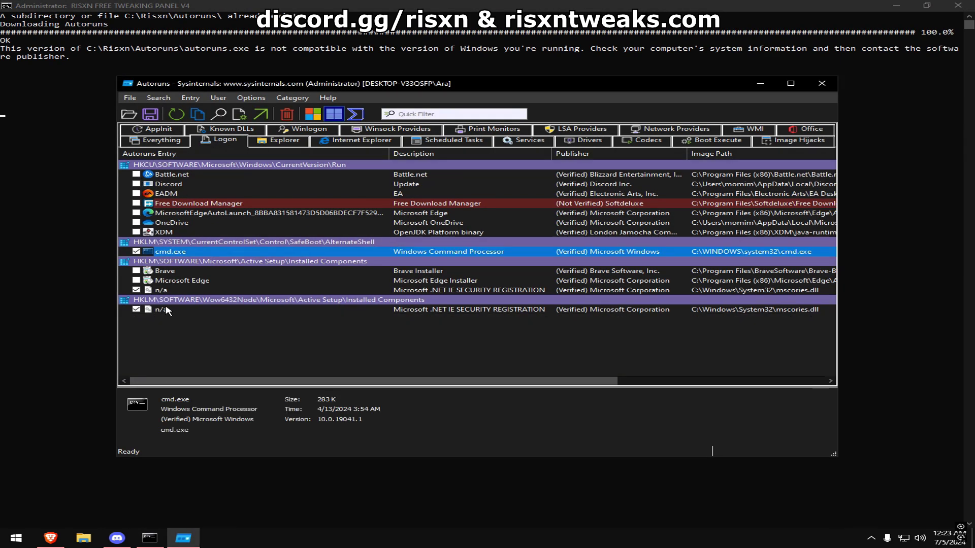
{"action": "left_click", "coordinate": [219, 302]}
{"action": "left_click", "coordinate": [822, 83]}
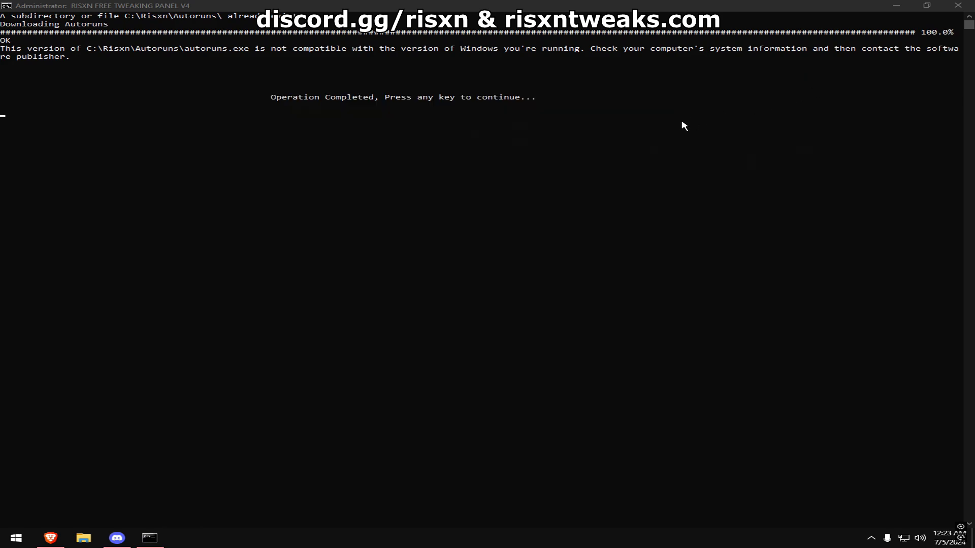
{"action": "key", "text": "Return"}
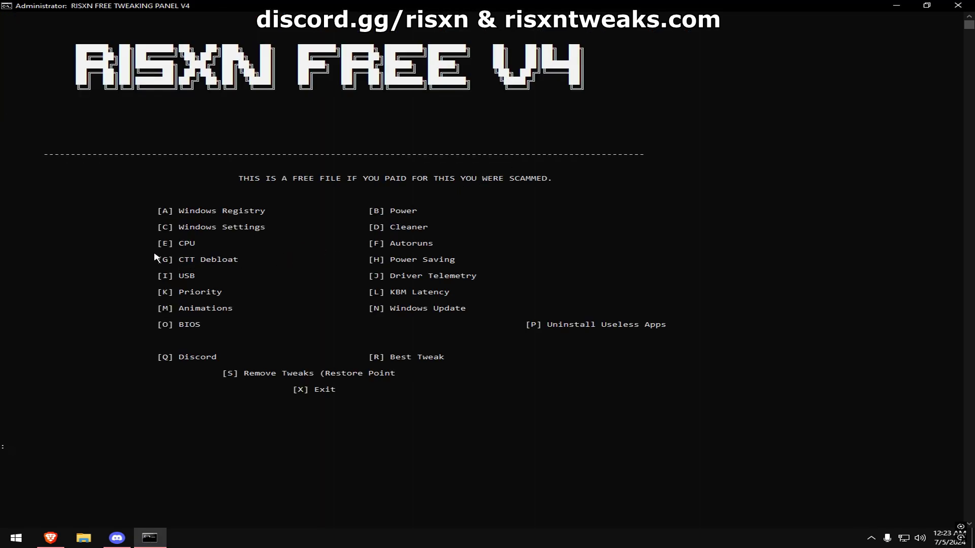
{"action": "type", "text": "g"}
Step: Choose option G to launch Chris Titus Tech's WinUtil debloat tool
{"action": "key", "text": "Return"}
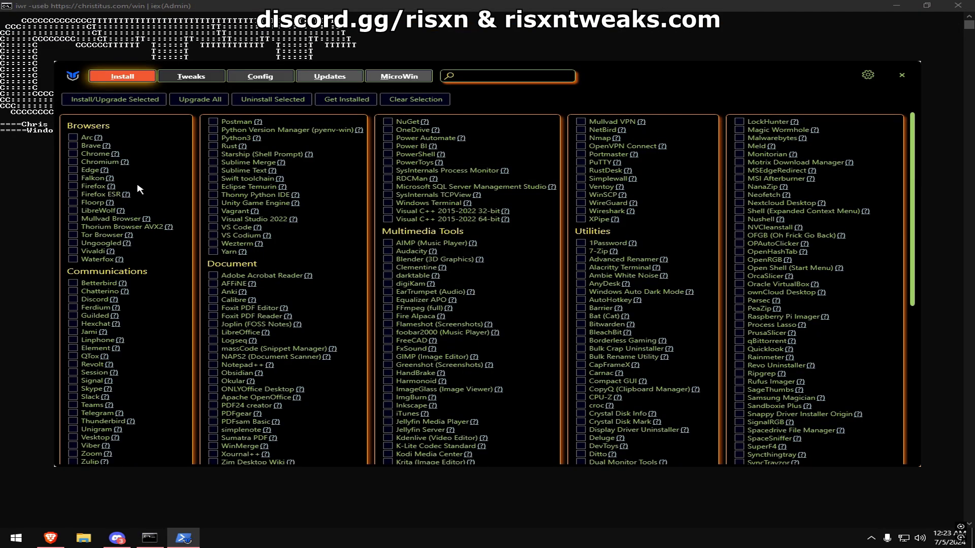
Step: Run WinUtil's Standard tweaks with NumLock on Startup and Sticky Keys turned off, then close WinUtil
{"action": "left_click", "coordinate": [205, 79]}
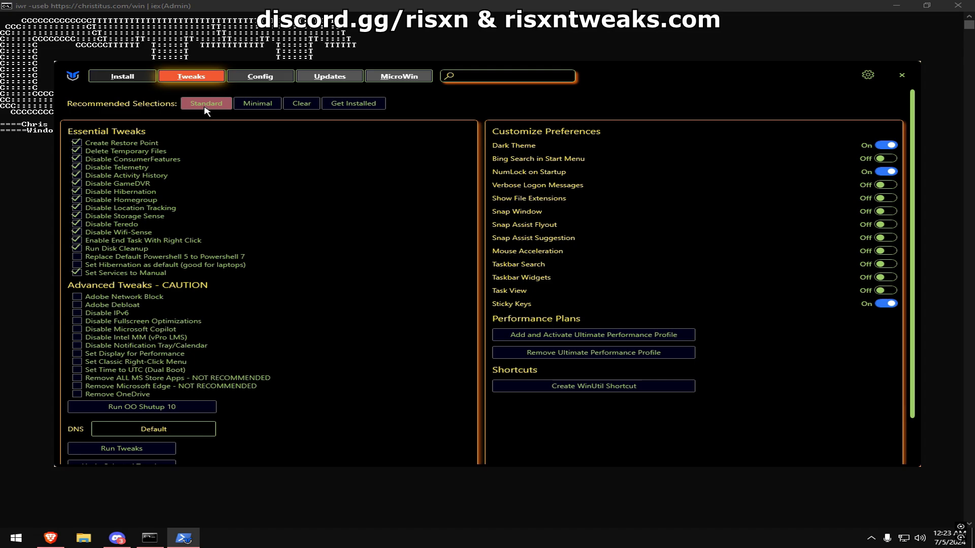
{"action": "left_click", "coordinate": [206, 102]}
{"action": "left_click", "coordinate": [886, 171]}
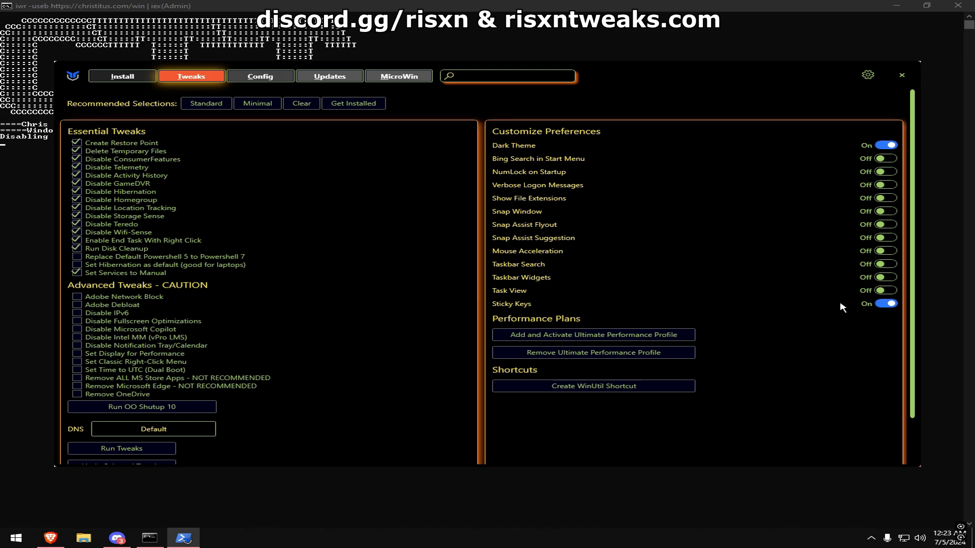
{"action": "left_click", "coordinate": [886, 304]}
{"action": "left_click", "coordinate": [122, 448]}
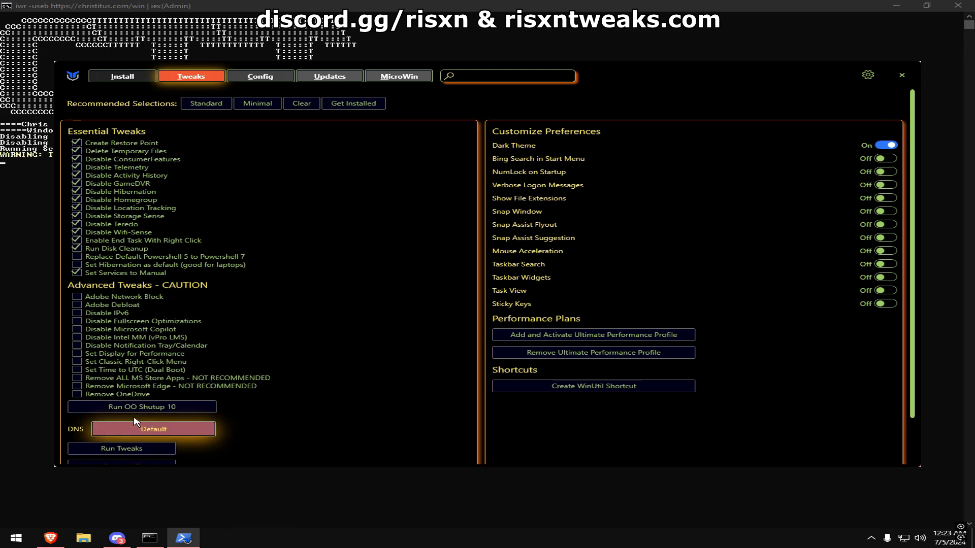
{"action": "left_click_drag", "start_coordinate": [358, 71], "coordinate": [497, 52]}
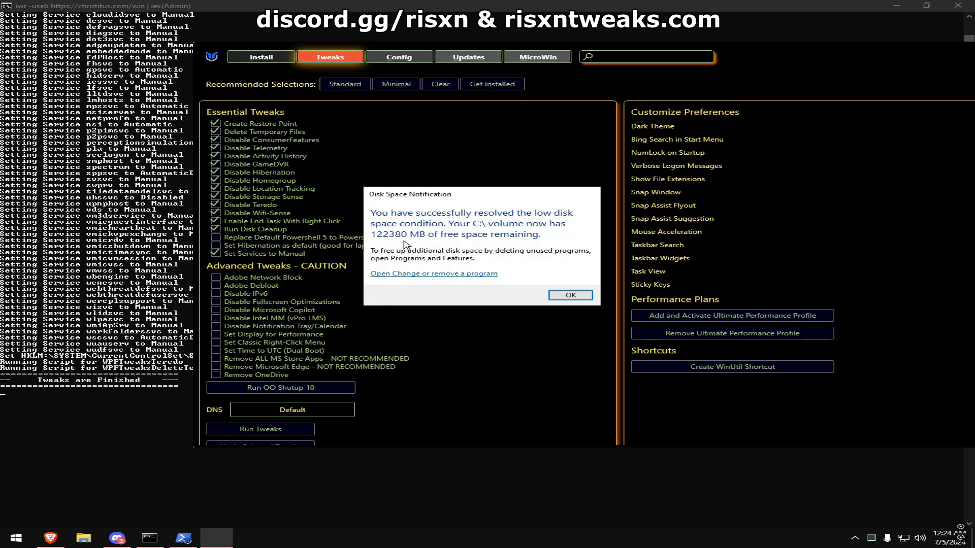
{"action": "left_click", "coordinate": [571, 301]}
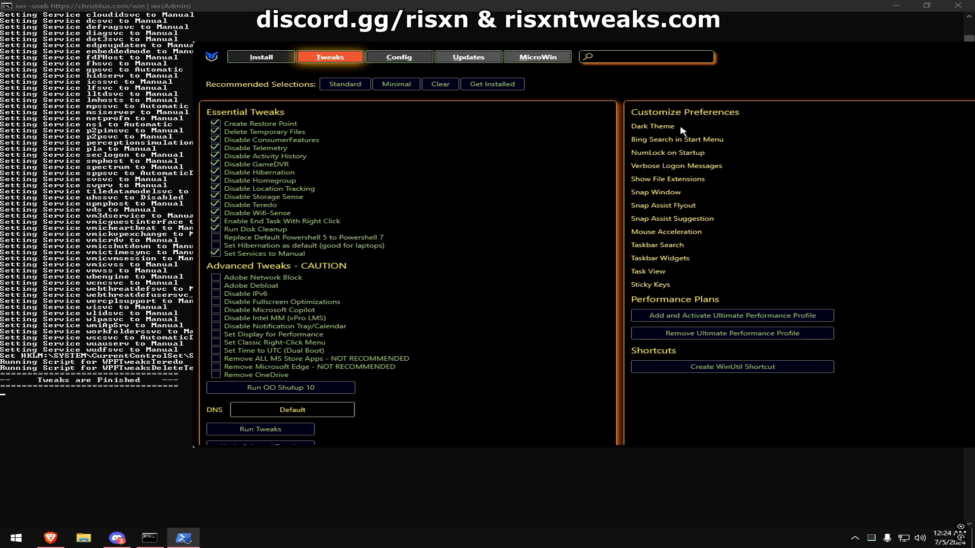
{"action": "left_click", "coordinate": [907, 66]}
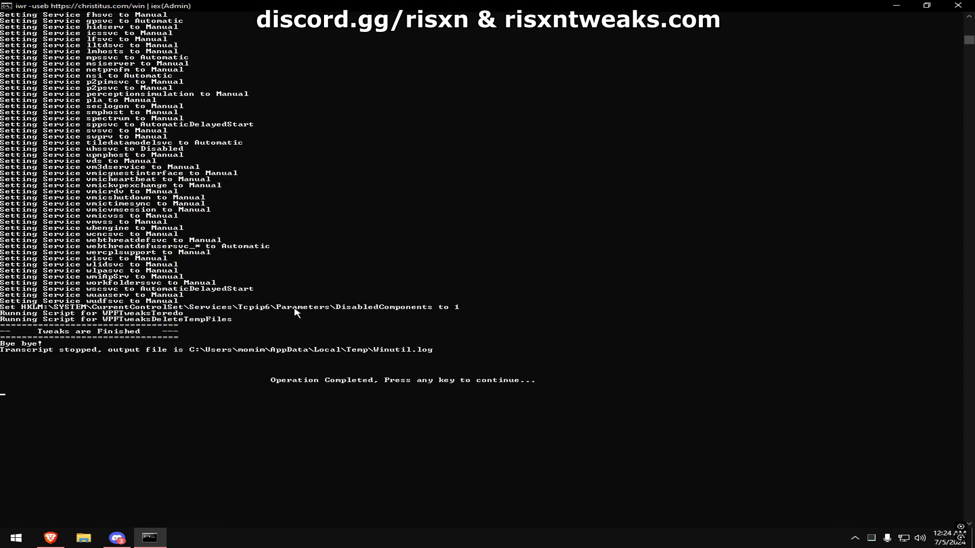
Step: Run the Power Saving, USB and Driver Telemetry options (H–J)
{"action": "key", "text": "Return"}
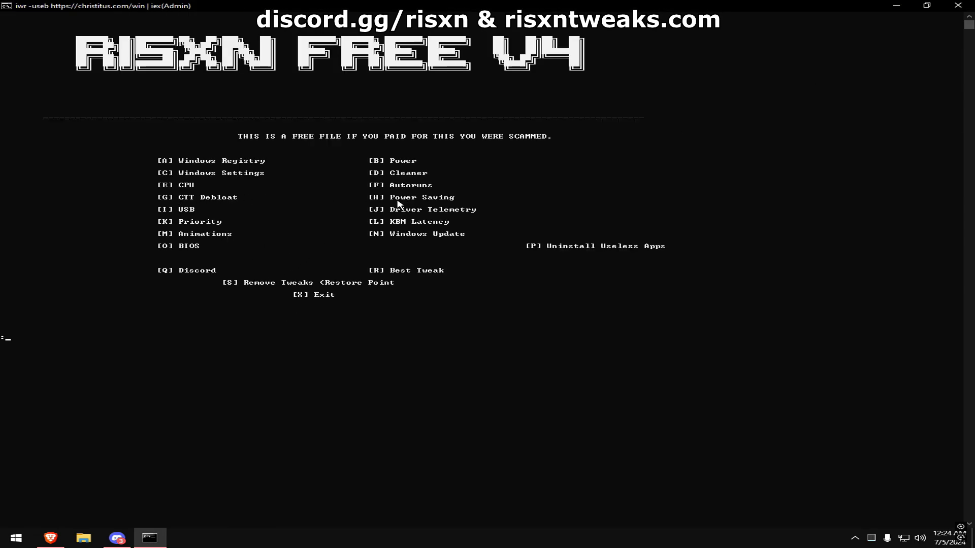
{"action": "type", "text": "H"}
{"action": "key", "text": "Return"}
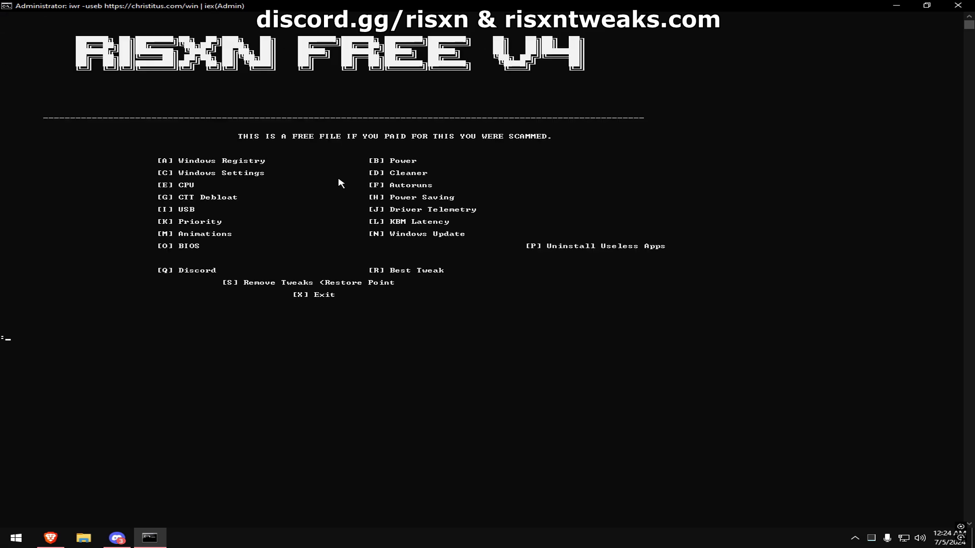
{"action": "type", "text": "i"}
{"action": "key", "text": "Return"}
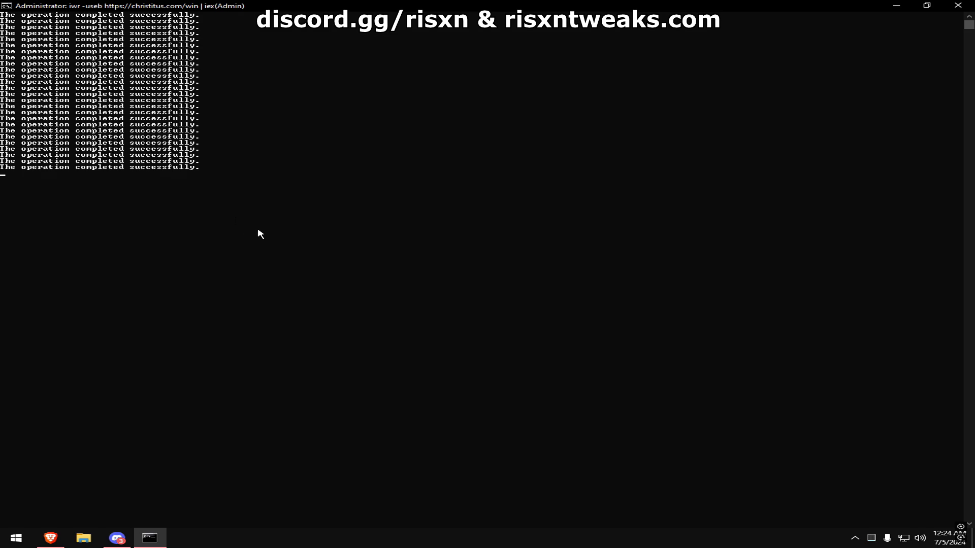
{"action": "key", "text": "Return"}
{"action": "type", "text": "J"}
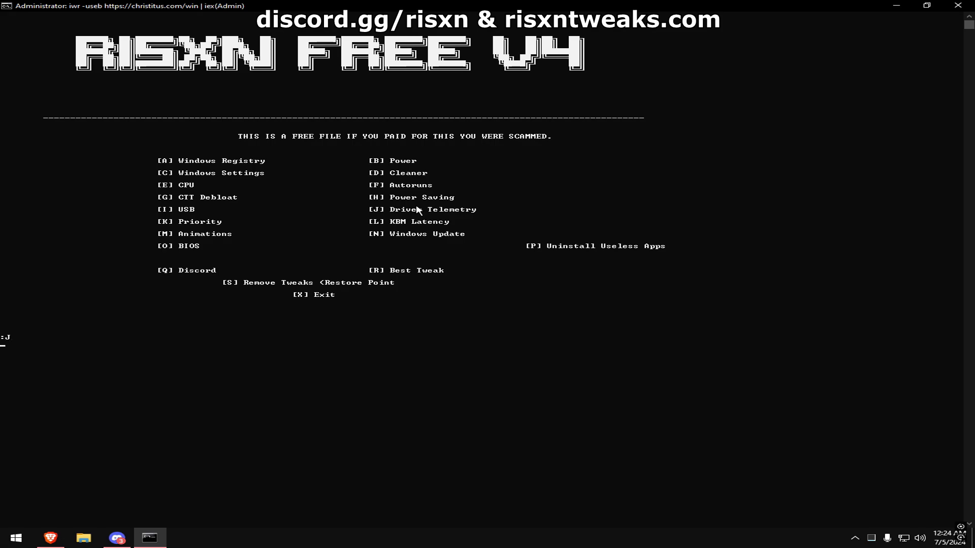
{"action": "key", "text": "Return"}
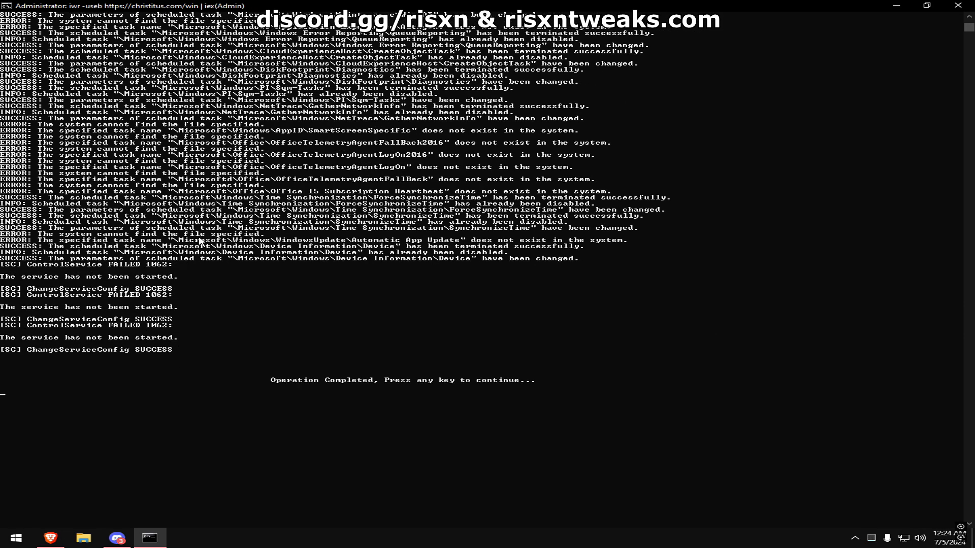
{"action": "key", "text": "Return"}
{"action": "type", "text": "k"}
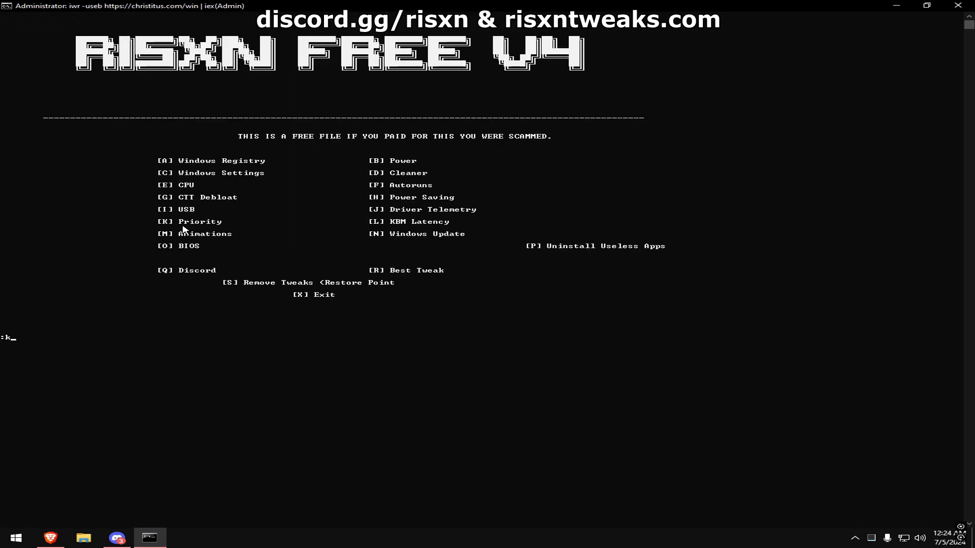
Step: Run the Priority and KBM Latency options (K and L)
{"action": "key", "text": "Return"}
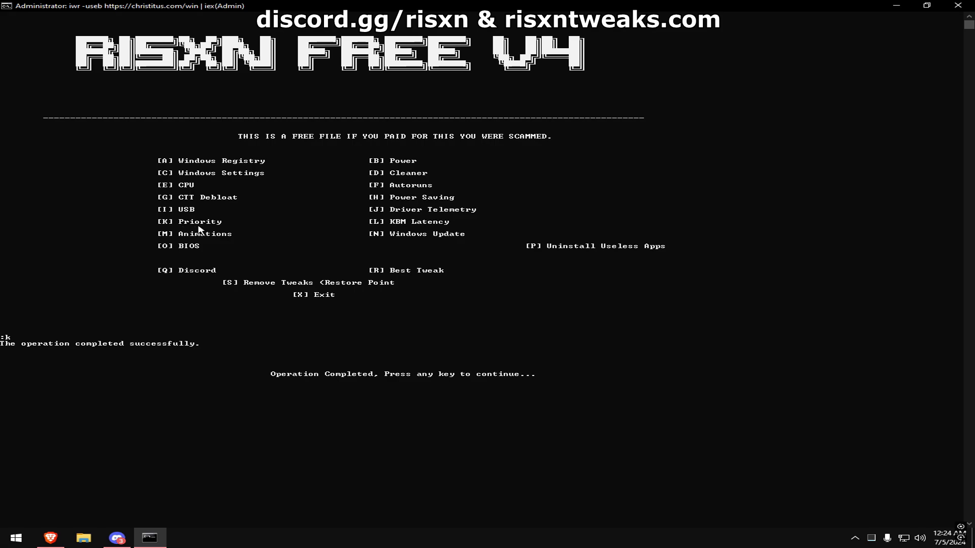
{"action": "key", "text": "Return"}
{"action": "type", "text": "l"}
{"action": "key", "text": "Return"}
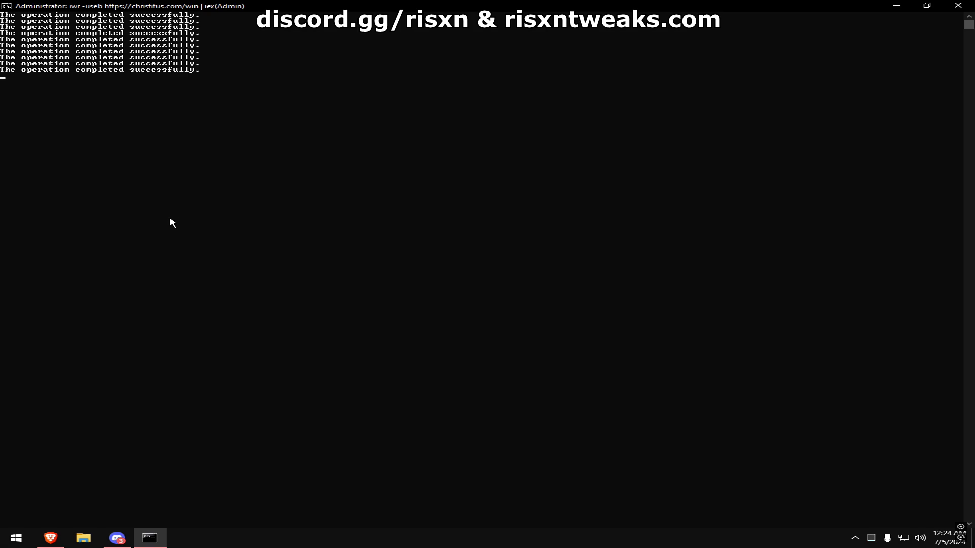
{"action": "key", "text": "Return"}
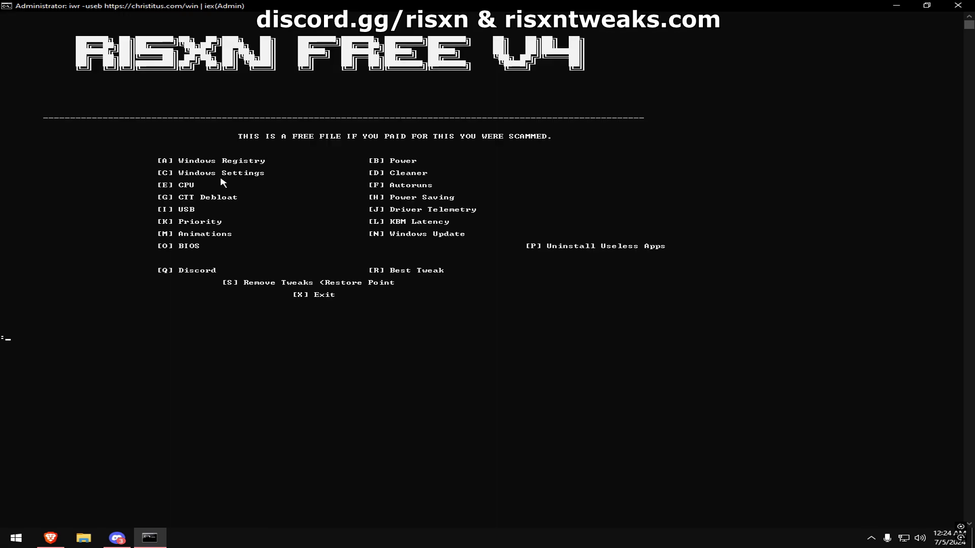
{"action": "type", "text": "m"}
Step: Run the Animations option (M) and apply the custom visual-effects settings
{"action": "key", "text": "Return"}
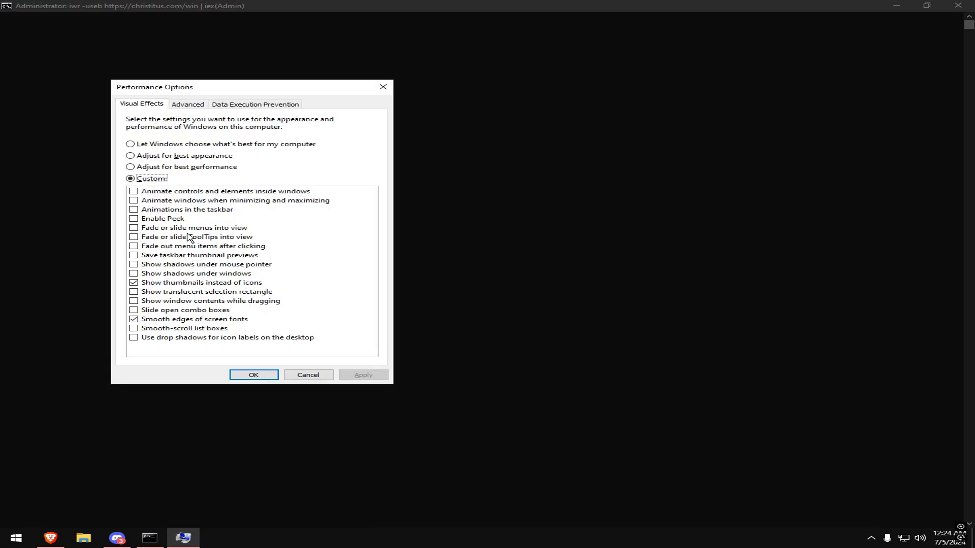
{"action": "left_click", "coordinate": [153, 283]}
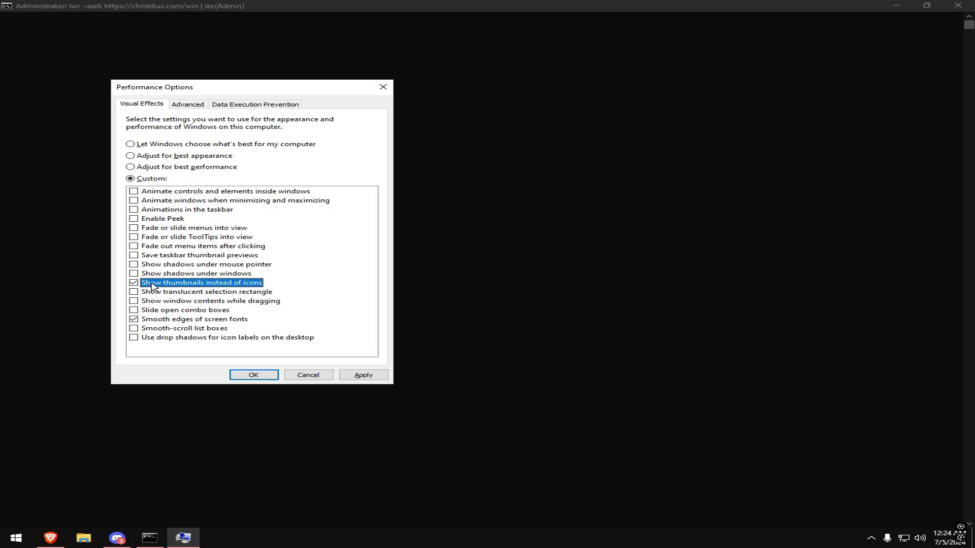
{"action": "left_click", "coordinate": [157, 321]}
{"action": "left_click", "coordinate": [363, 375]}
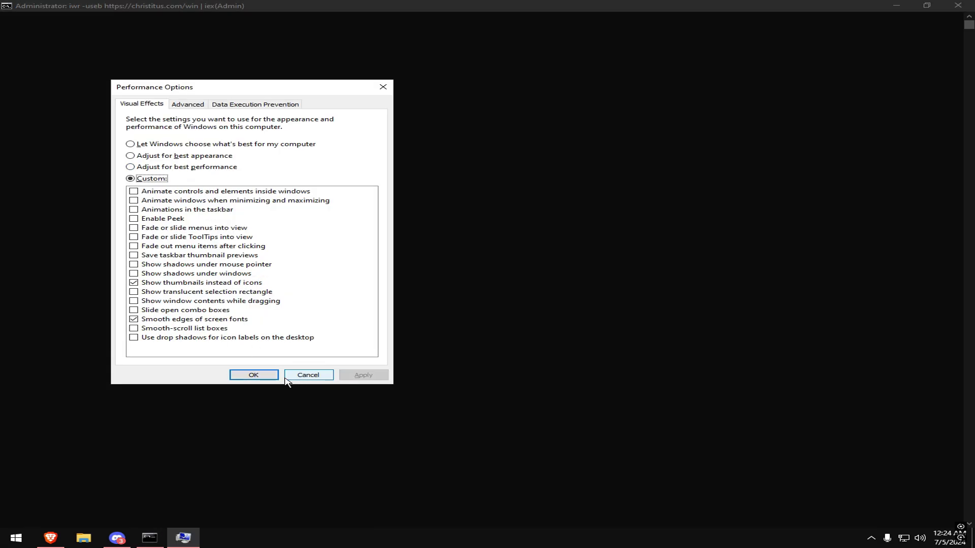
{"action": "left_click", "coordinate": [254, 375]}
{"action": "key", "text": "Return"}
{"action": "type", "text": "n"}
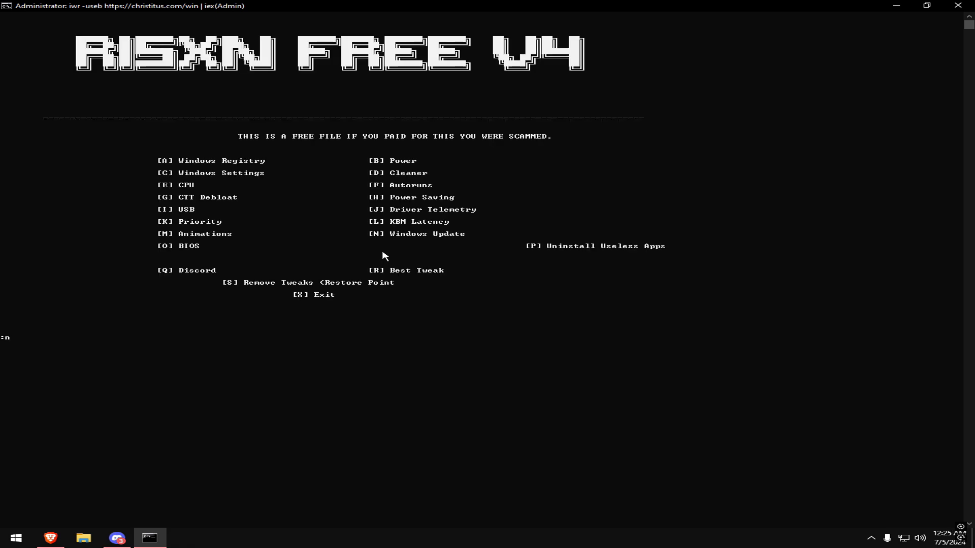
Step: Run the Windows Update (N) and BIOS (O) options and return to the menu
{"action": "key", "text": "Return"}
{"action": "type", "text": "o"}
{"action": "key", "text": "Return"}
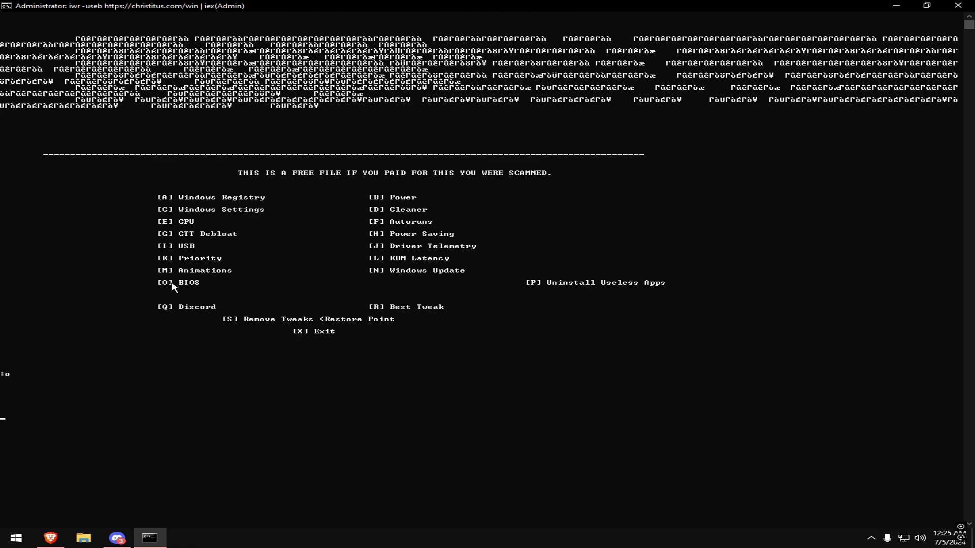
{"action": "key", "text": "Return"}
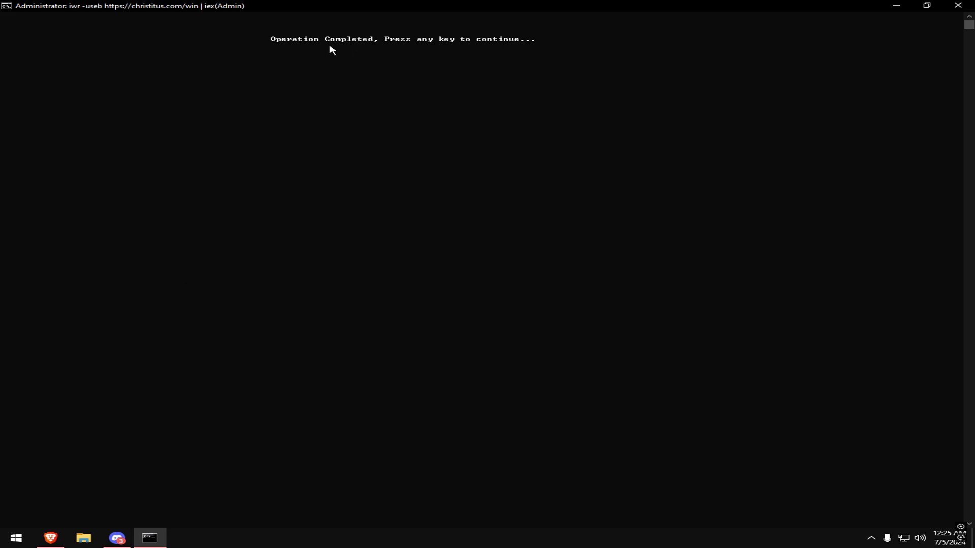
{"action": "key", "text": "Return"}
{"action": "type", "text": "p"}
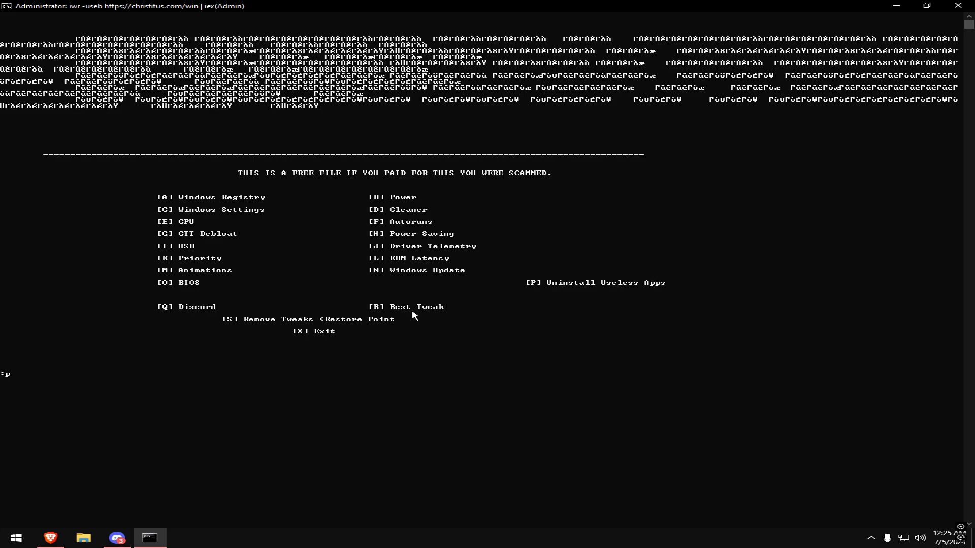
{"action": "left_click", "coordinate": [108, 379]}
{"action": "key", "text": "Escape"}
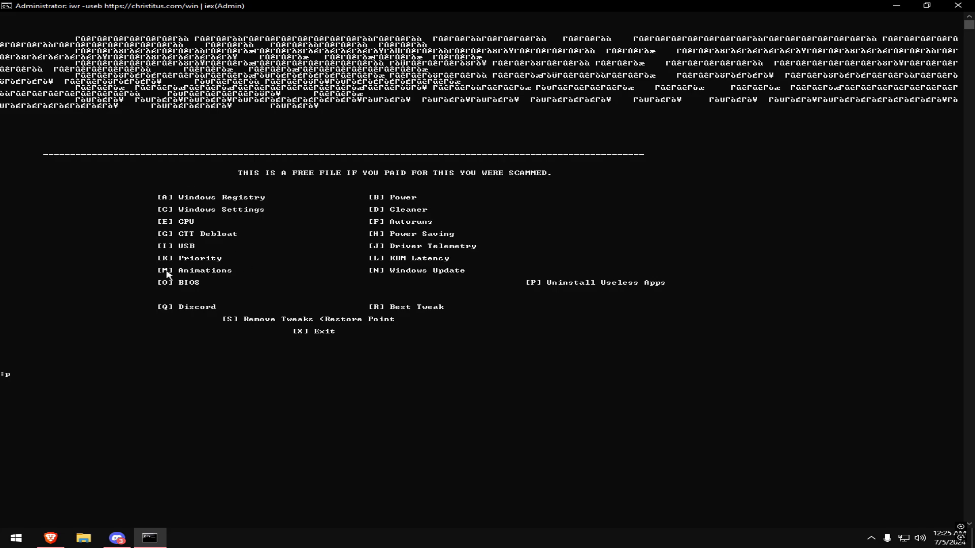